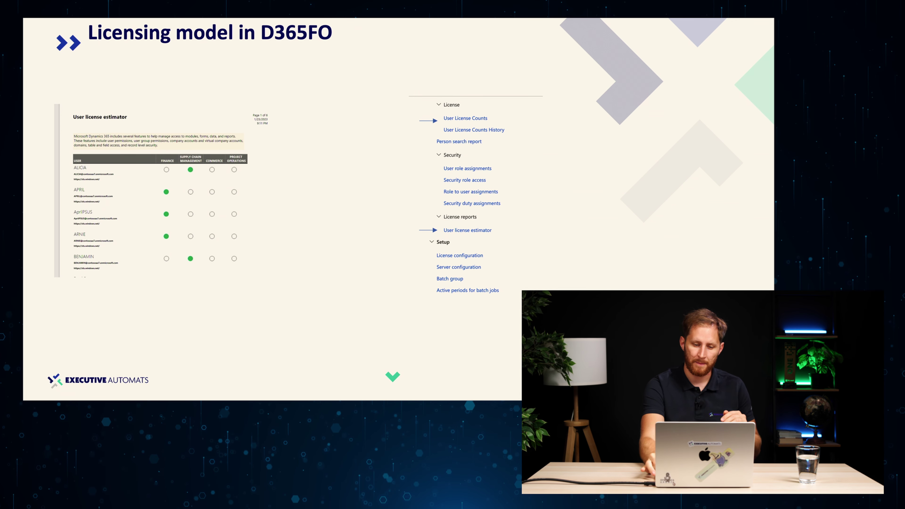
- Switch from the slides to Finance and Operations and open the Users list of the System administration module
{"action": "key", "text": "Right"}
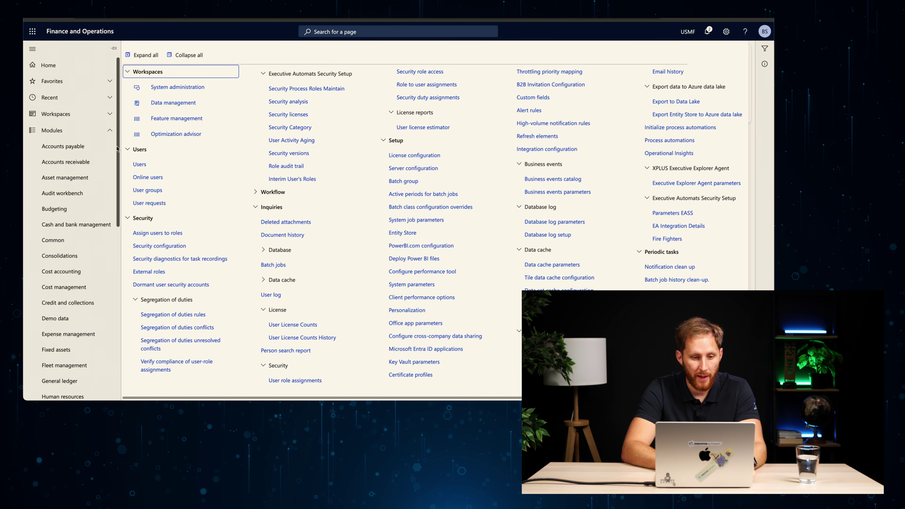
{"action": "scroll", "coordinate": [89, 271], "scroll_direction": "down", "scroll_amount": 10}
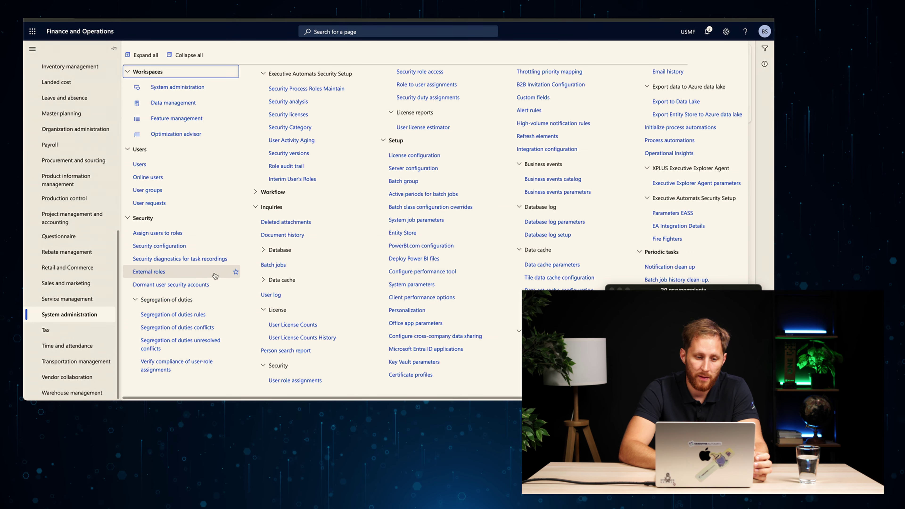
{"action": "left_click", "coordinate": [215, 257]}
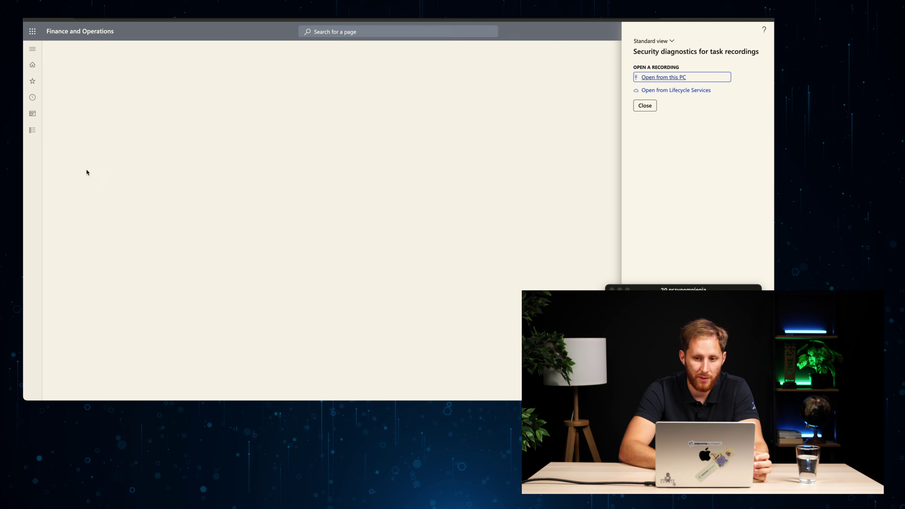
{"action": "left_click", "coordinate": [32, 65]}
{"action": "left_click", "coordinate": [32, 130]}
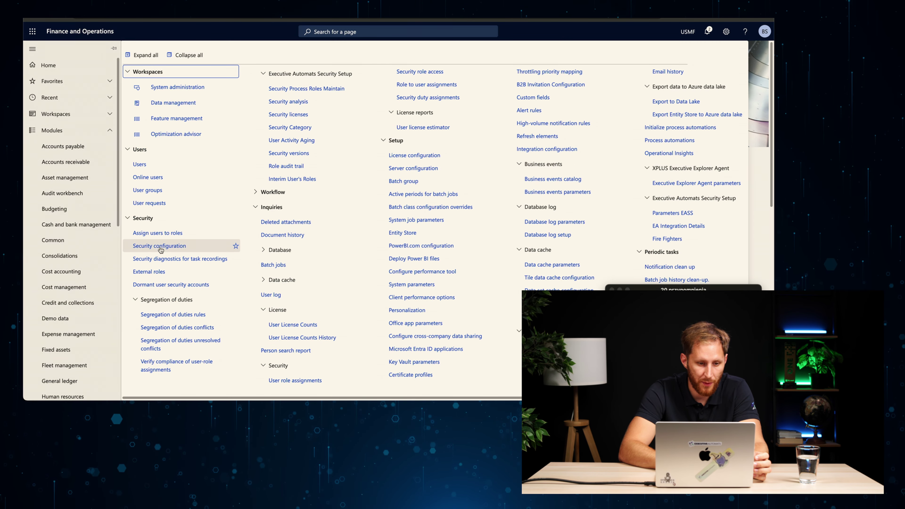
{"action": "left_click", "coordinate": [147, 164]}
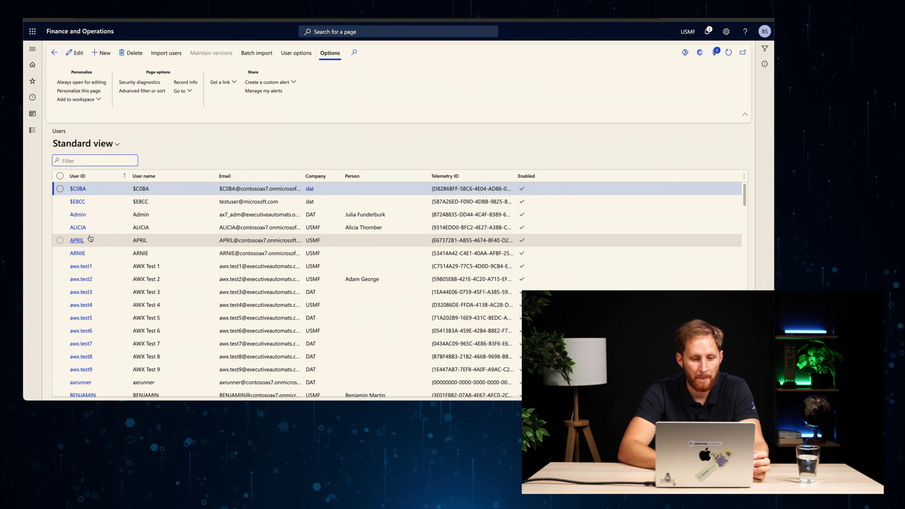
- Open the details of the user account listed two rows below Admin to show its assigned roles
{"action": "scroll", "coordinate": [90, 238], "scroll_direction": "down", "scroll_amount": 1}
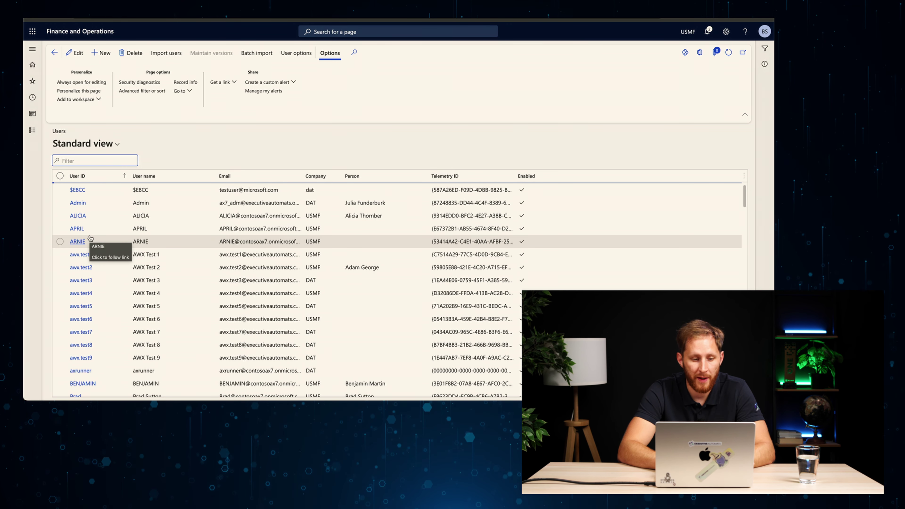
{"action": "left_click", "coordinate": [73, 234]}
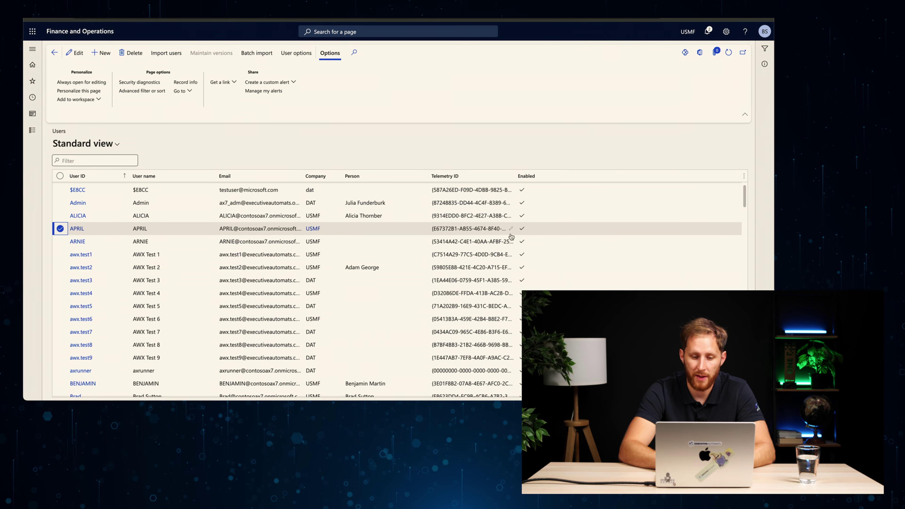
{"action": "left_click", "coordinate": [77, 228]}
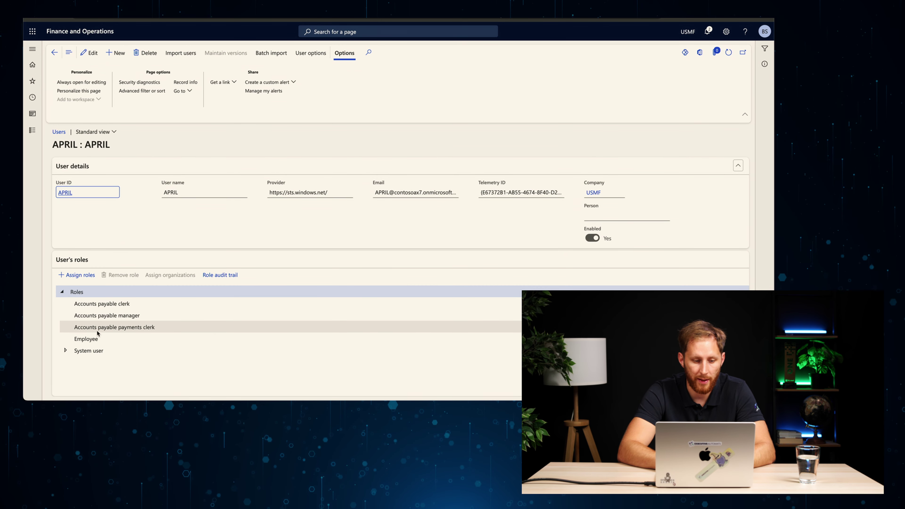
- Select the user's Accounts payable clerk role and view the list of available companies without switching company
{"action": "left_click", "coordinate": [105, 303]}
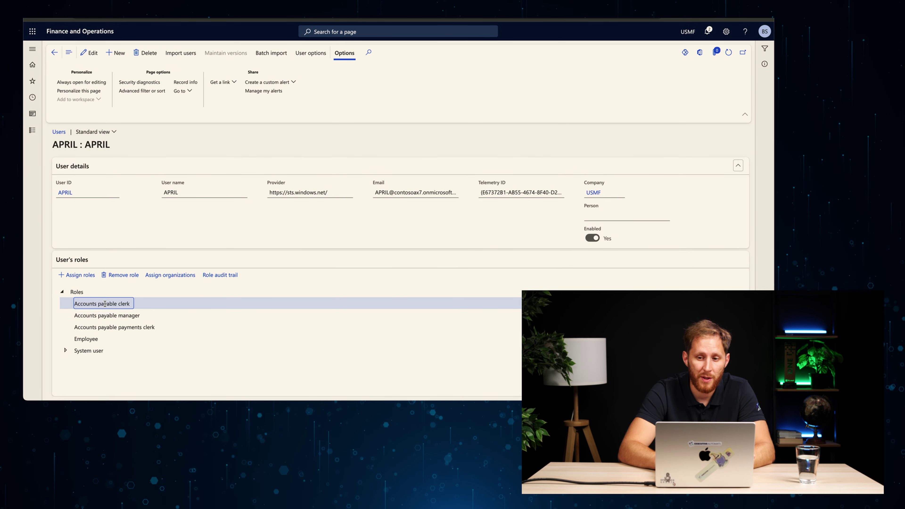
{"action": "left_click", "coordinate": [688, 31]}
{"action": "left_click", "coordinate": [740, 33]}
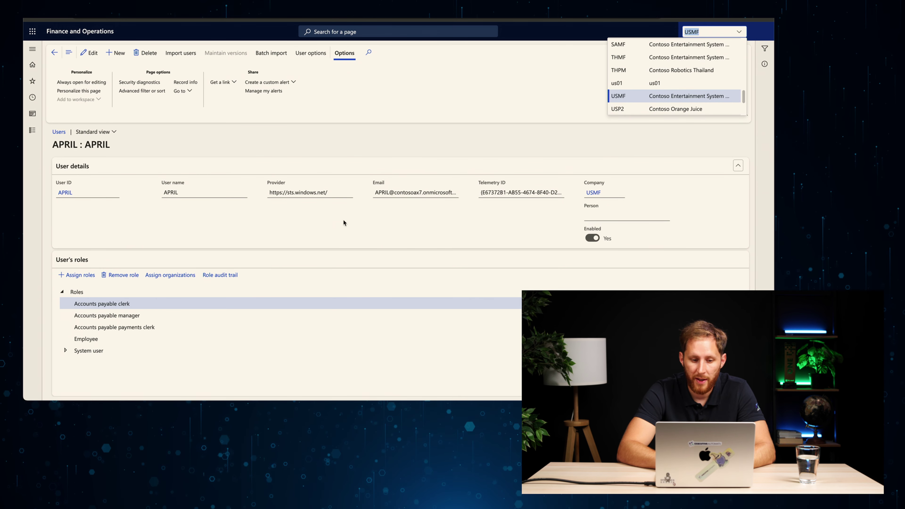
{"action": "left_click", "coordinate": [357, 225]}
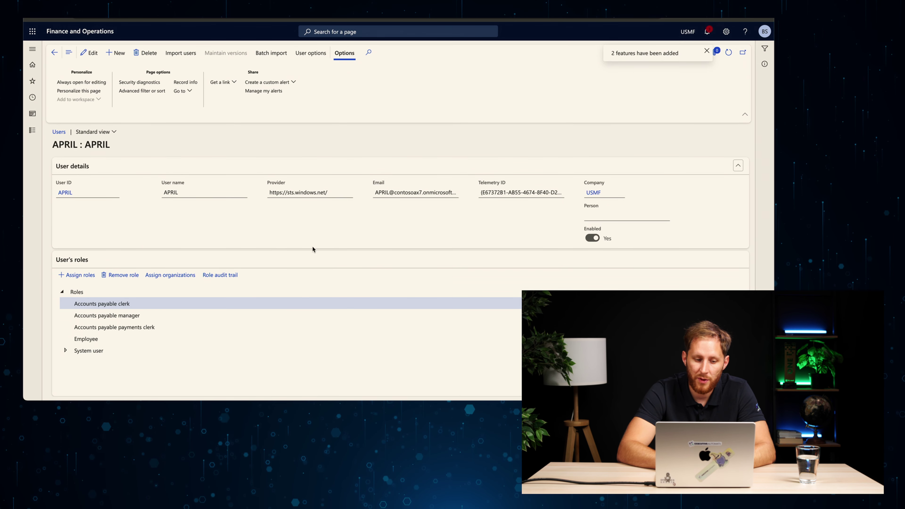
- View the organization assignment for the user's Accounts payable manager role and return to the Users list
{"action": "left_click", "coordinate": [139, 316]}
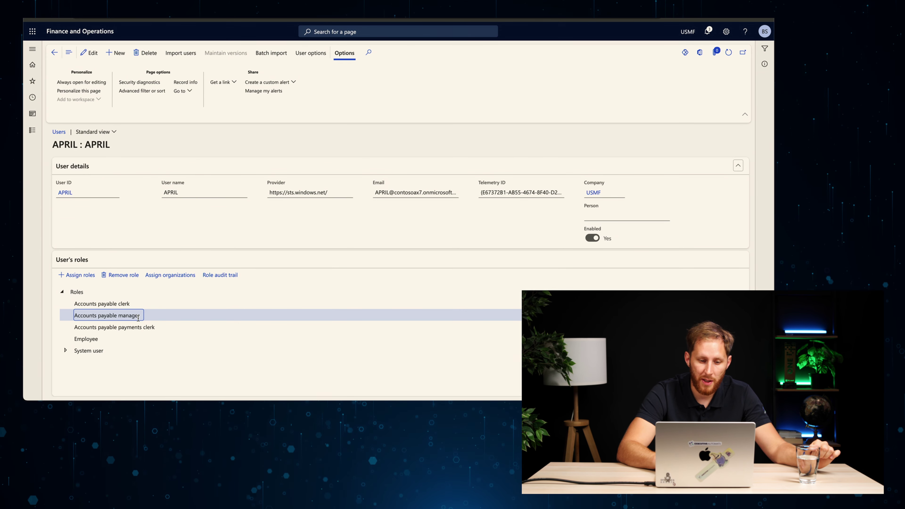
{"action": "left_click", "coordinate": [172, 278]}
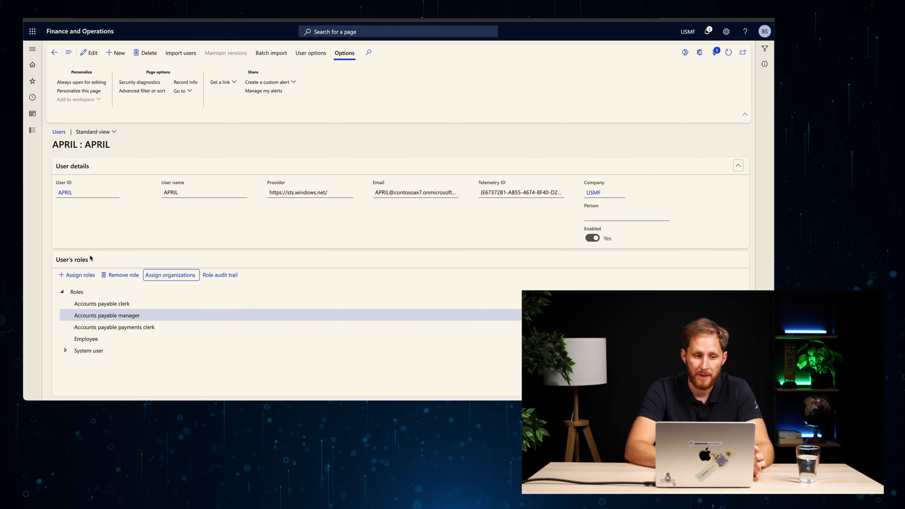
{"action": "left_click", "coordinate": [54, 53]}
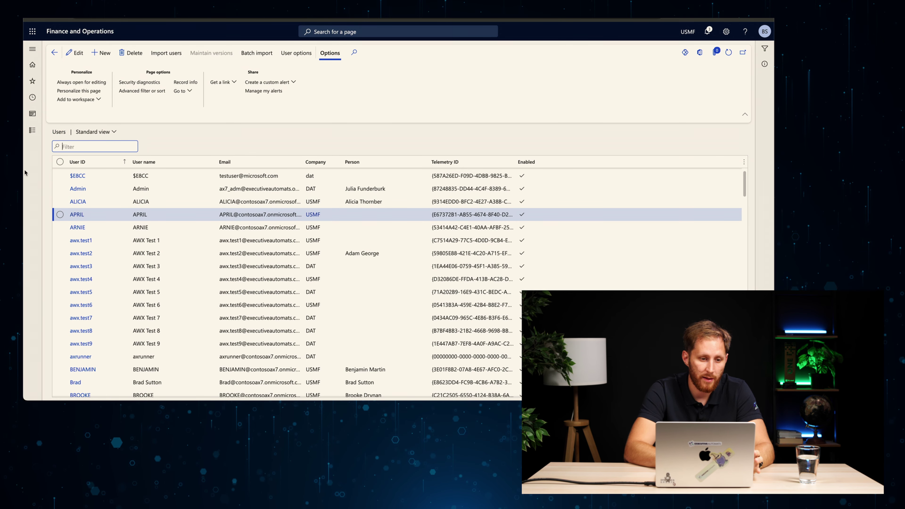
- Open Security configuration in System administration and select the Accounts payable manager role
{"action": "left_click", "coordinate": [33, 131]}
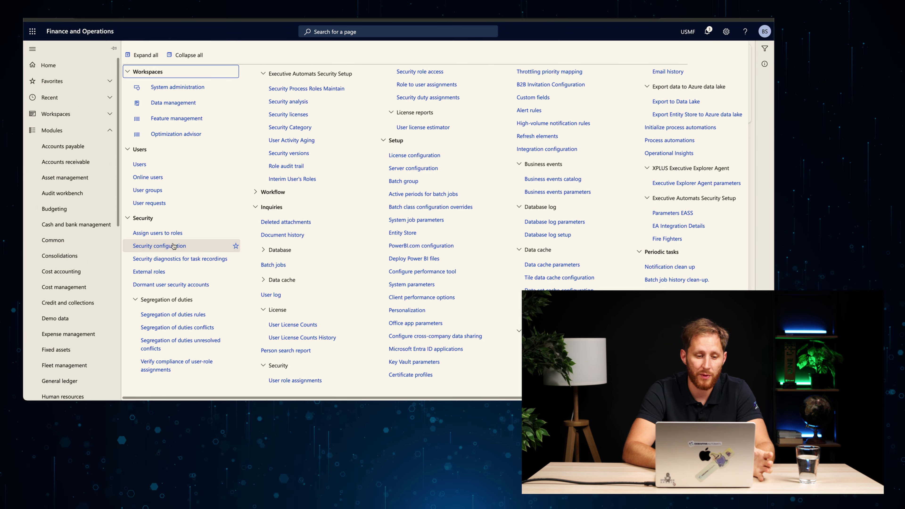
{"action": "left_click", "coordinate": [160, 246]}
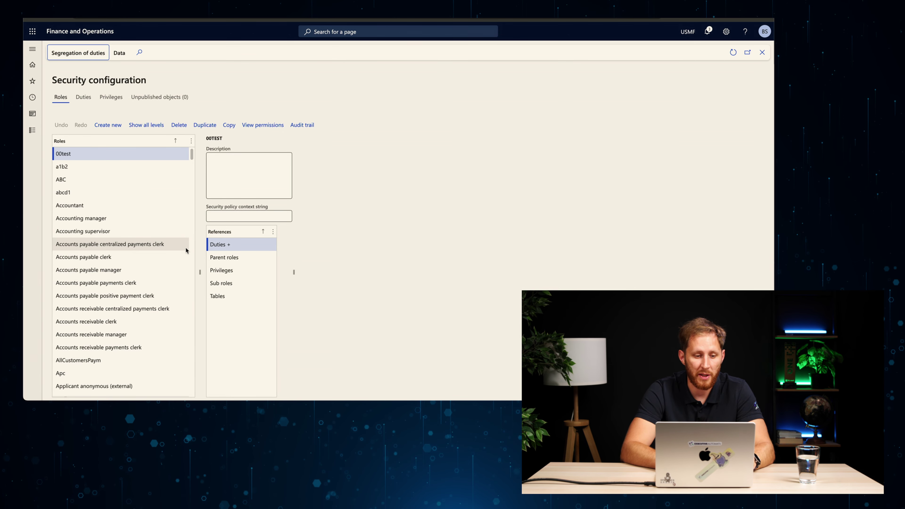
{"action": "scroll", "coordinate": [113, 223], "scroll_direction": "down", "scroll_amount": 2}
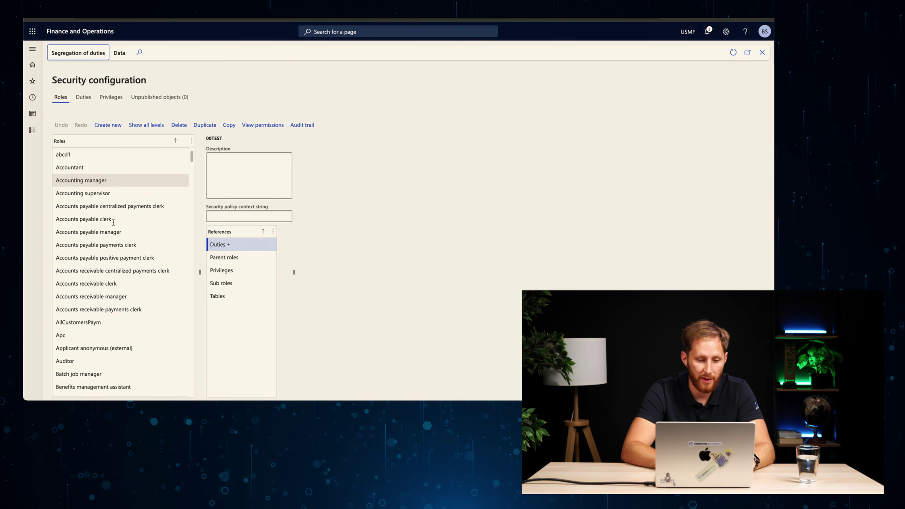
{"action": "scroll", "coordinate": [110, 221], "scroll_direction": "down", "scroll_amount": 2}
{"action": "scroll", "coordinate": [107, 219], "scroll_direction": "up", "scroll_amount": 2}
{"action": "scroll", "coordinate": [103, 218], "scroll_direction": "down", "scroll_amount": 1}
{"action": "left_click", "coordinate": [95, 203]}
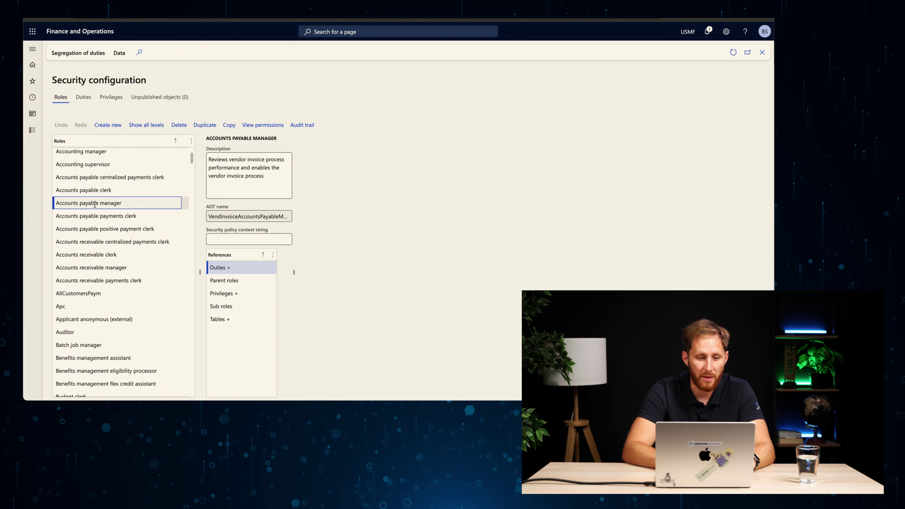
- List the duties referenced by the Accounts payable manager role and look through them
{"action": "left_click", "coordinate": [232, 270]}
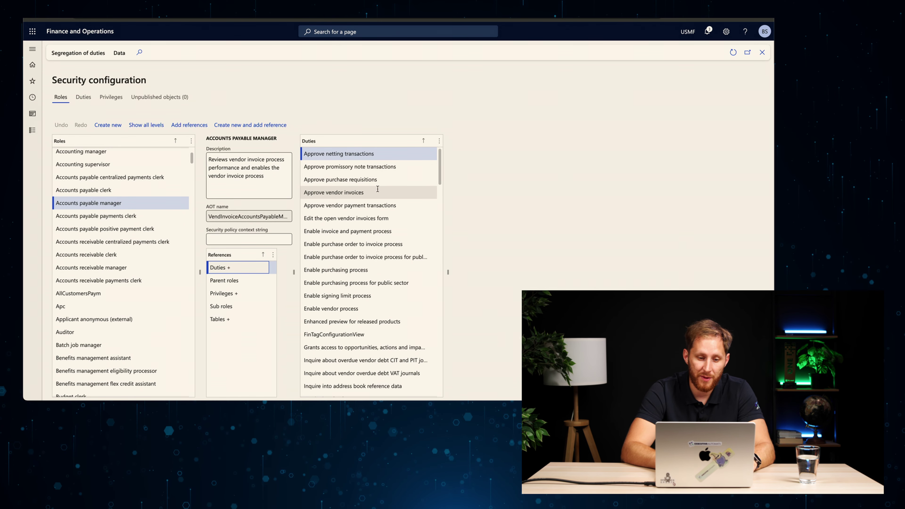
{"action": "scroll", "coordinate": [351, 241], "scroll_direction": "down", "scroll_amount": 8}
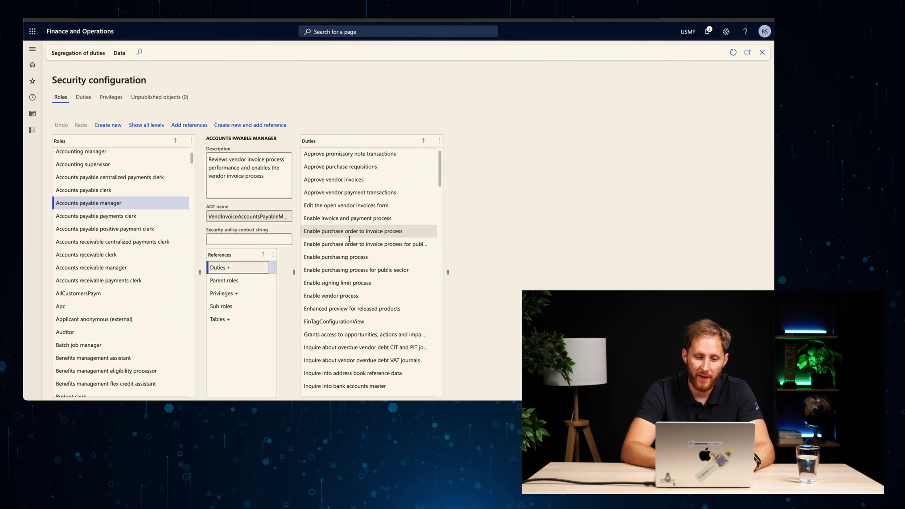
{"action": "scroll", "coordinate": [349, 239], "scroll_direction": "down", "scroll_amount": 10}
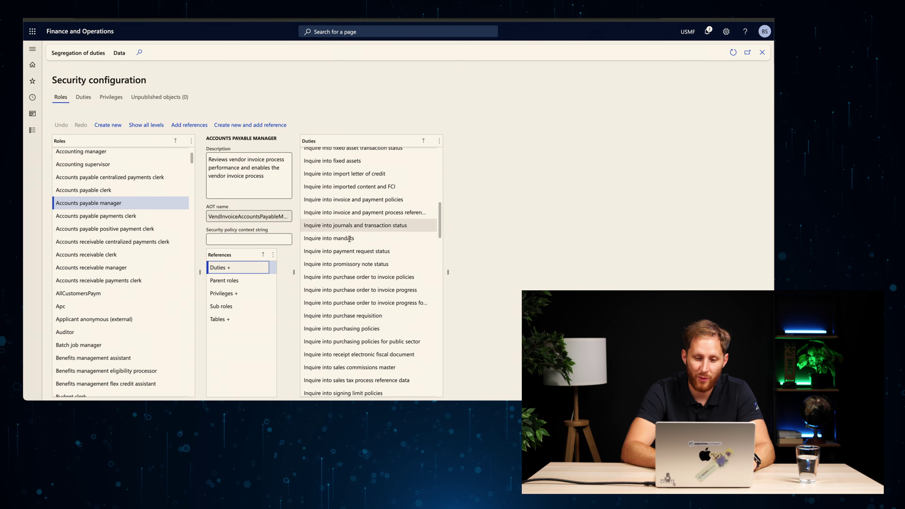
{"action": "scroll", "coordinate": [353, 238], "scroll_direction": "down", "scroll_amount": 10}
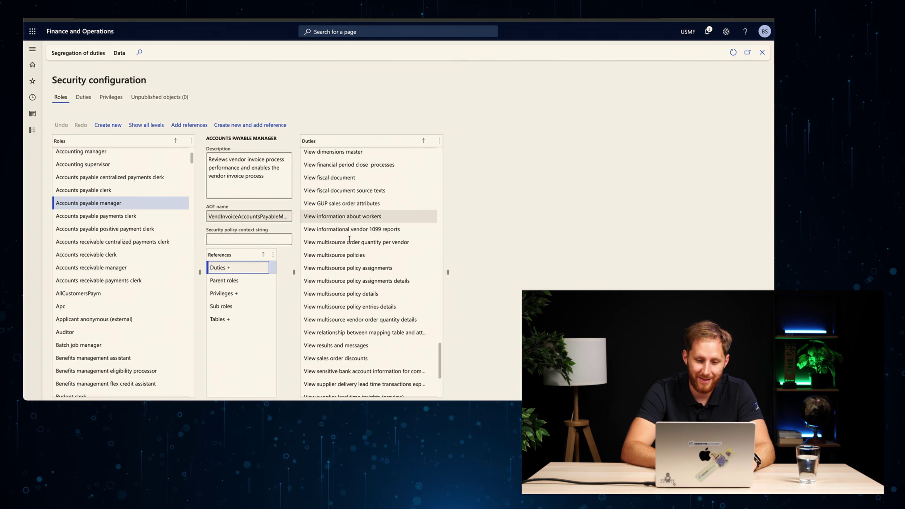
- Show the privileges of the duty for viewing the mapping table and attribute table relationship, and inspect its privilege's references
{"action": "left_click", "coordinate": [360, 224]}
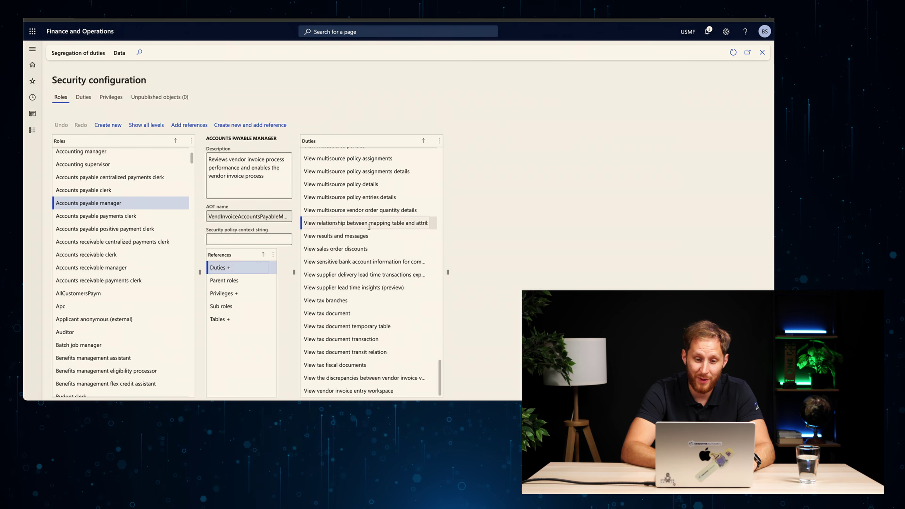
{"action": "left_click", "coordinate": [477, 246]}
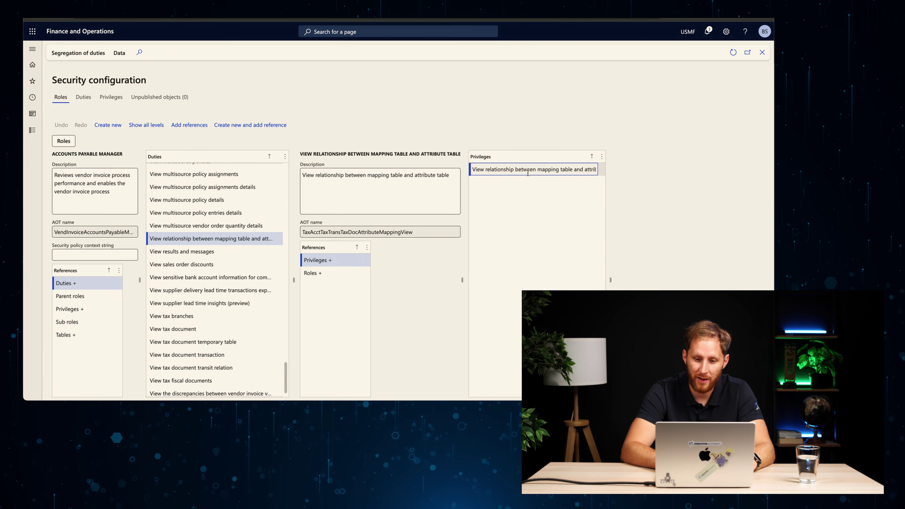
{"action": "left_click", "coordinate": [528, 170]}
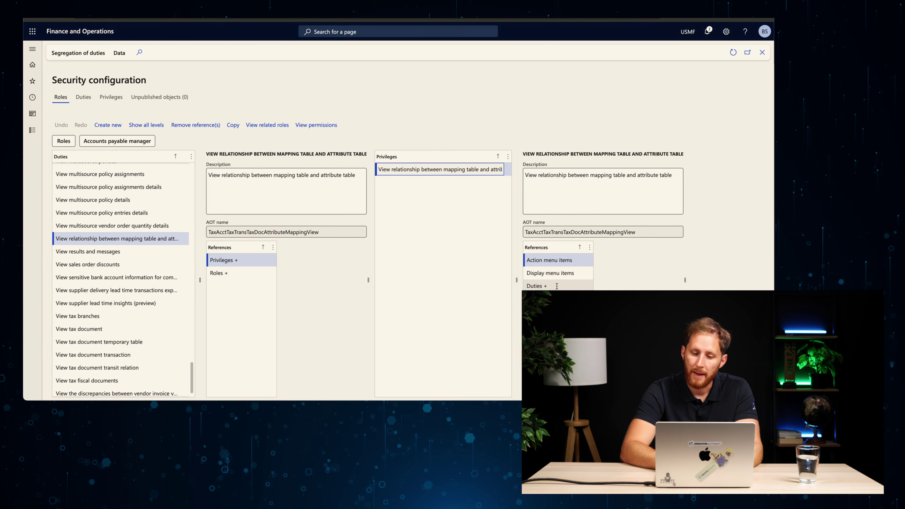
- Show the privileges of the View multisource policy details duty and inspect the View multisource policy entity privilege
{"action": "left_click", "coordinate": [139, 198]}
{"action": "left_click", "coordinate": [483, 244]}
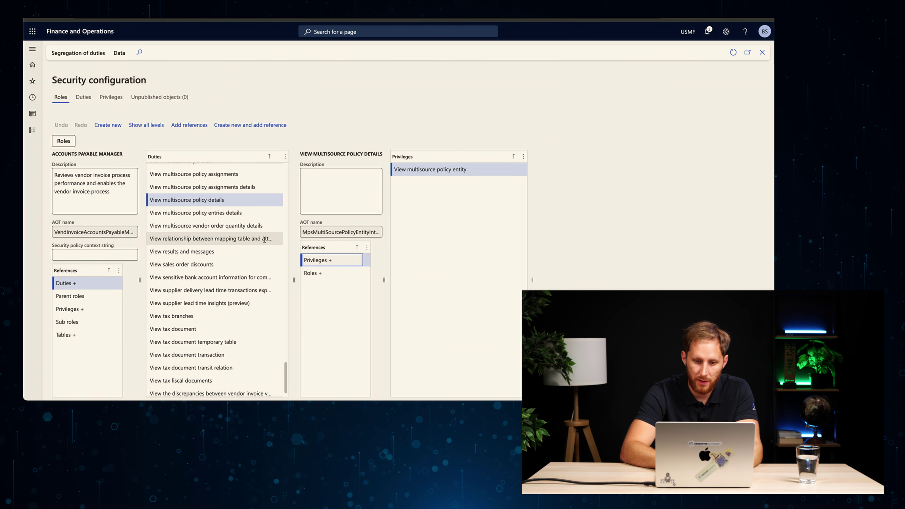
{"action": "left_click", "coordinate": [433, 173]}
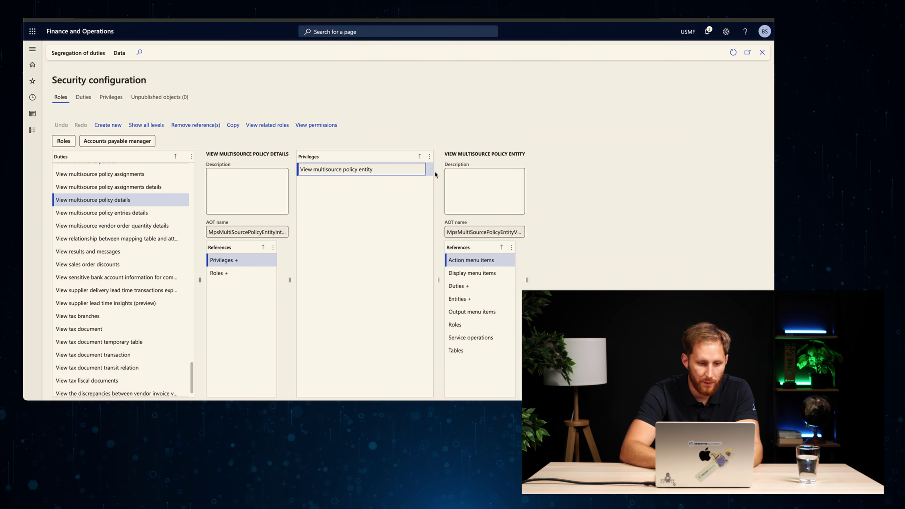
- Find the Maintain vendor invoices duty, list its privileges and select Change or view split postings for vendor ledger journals
{"action": "scroll", "coordinate": [136, 266], "scroll_direction": "up", "scroll_amount": 3}
{"action": "scroll", "coordinate": [136, 266], "scroll_direction": "up", "scroll_amount": 10}
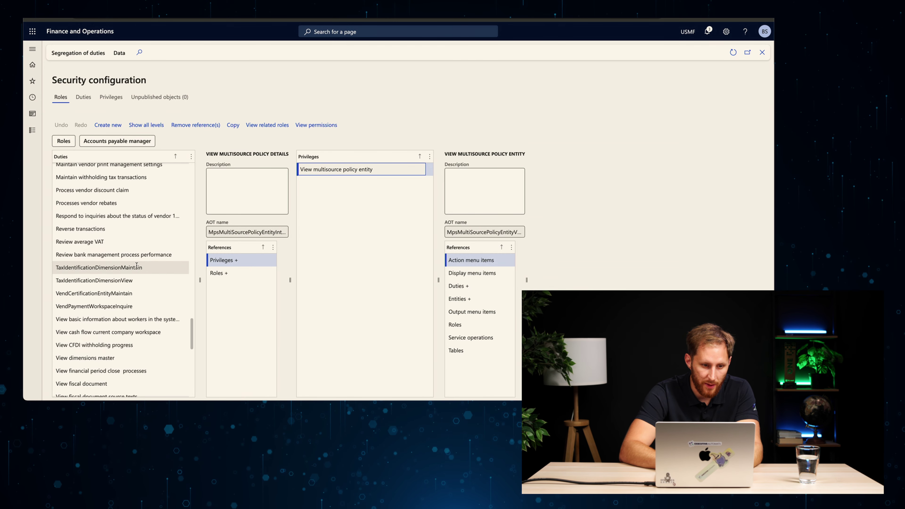
{"action": "left_click", "coordinate": [105, 247]}
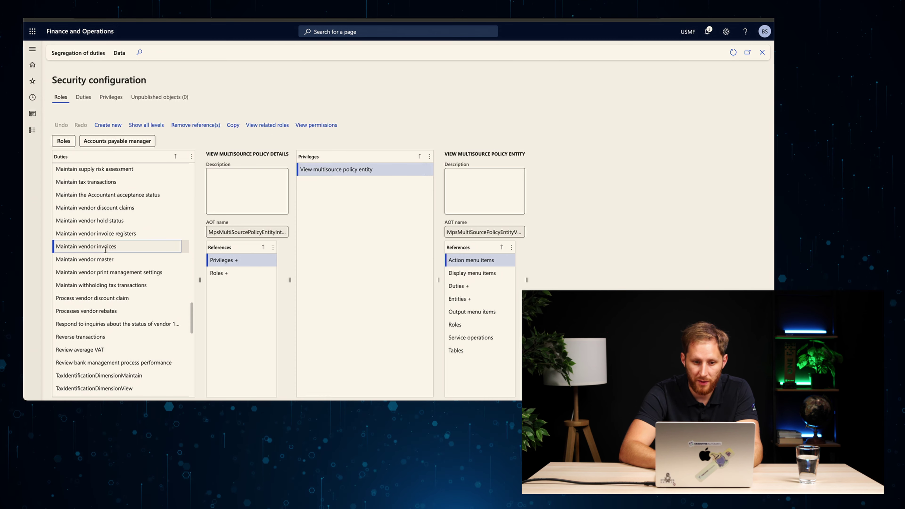
{"action": "left_click", "coordinate": [474, 244]}
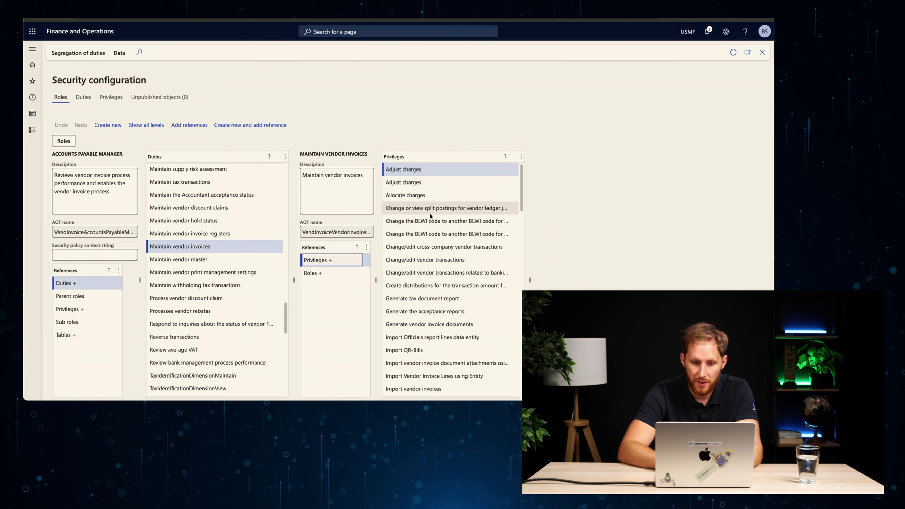
{"action": "left_click", "coordinate": [430, 210]}
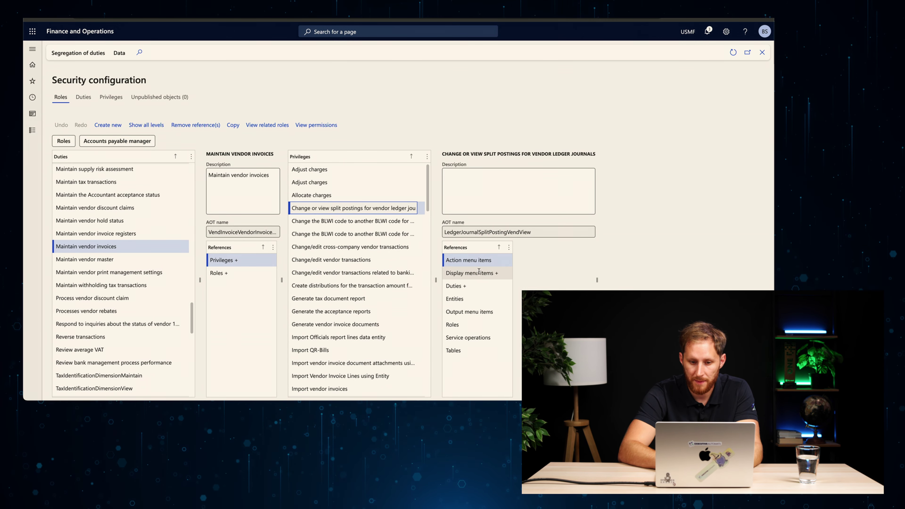
- List the split postings privilege's display menu items and inspect the second item's Read, Update, Create and Delete access settings
{"action": "left_click", "coordinate": [479, 273]}
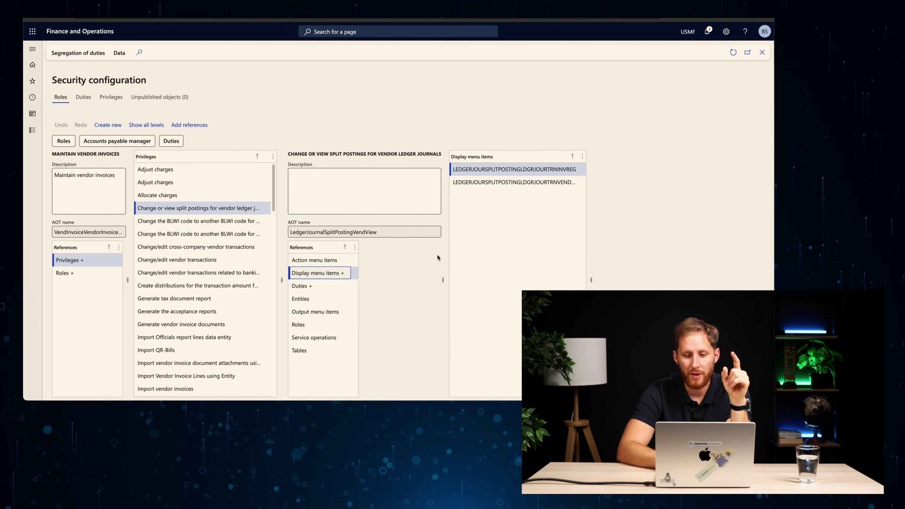
{"action": "left_click", "coordinate": [653, 223]}
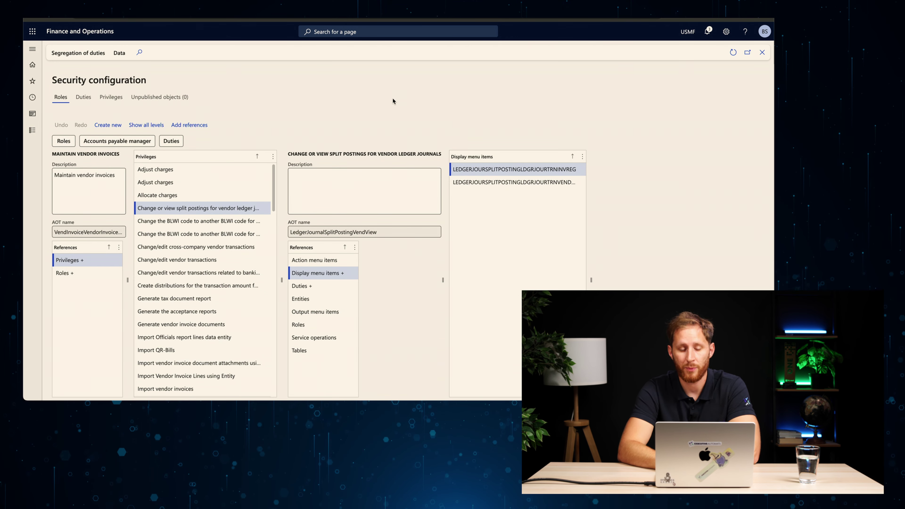
{"action": "left_click", "coordinate": [505, 185]}
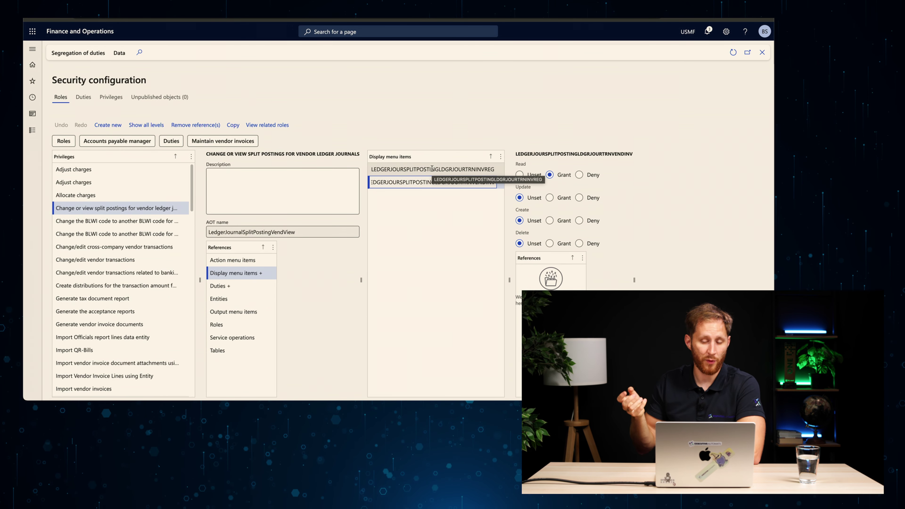
{"action": "left_click", "coordinate": [656, 197]}
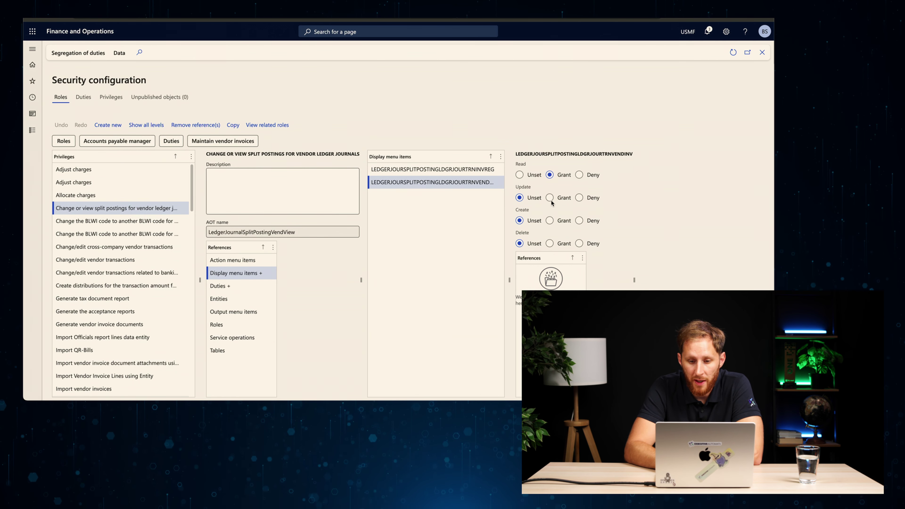
- Grant Create access on the split postings privilege's second display menu item, reselect the first item, and list the unpublished objects
{"action": "left_click", "coordinate": [549, 221]}
{"action": "left_click", "coordinate": [460, 169]}
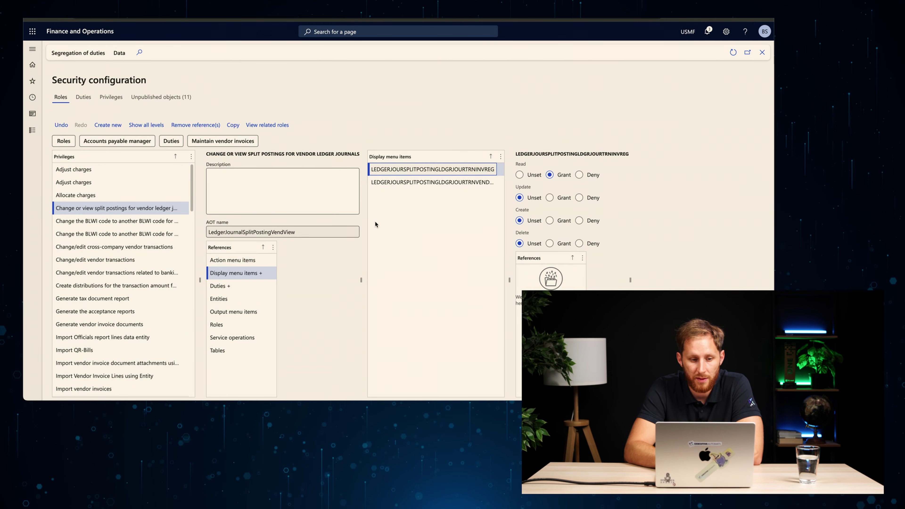
{"action": "left_click", "coordinate": [154, 98]}
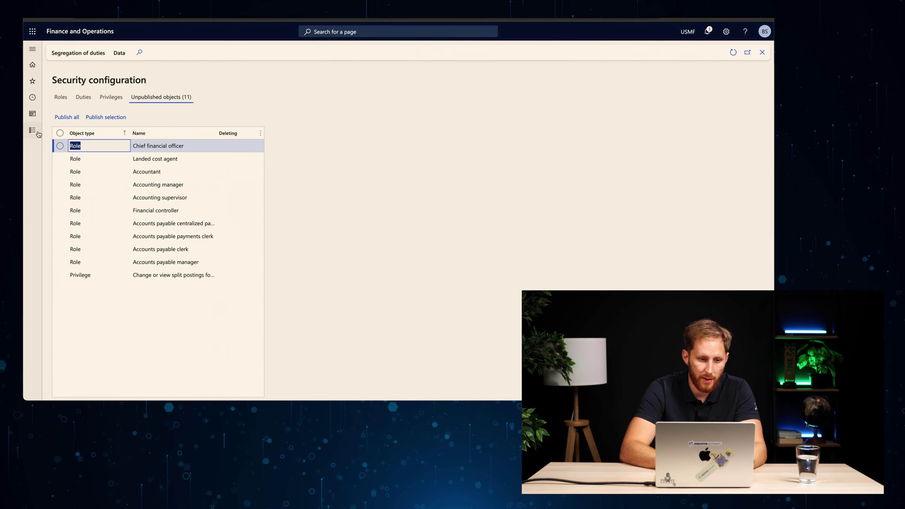
- Go to All sales orders in Accounts receivable, leaving the security configuration without publishing the pending objects
{"action": "left_click", "coordinate": [37, 133]}
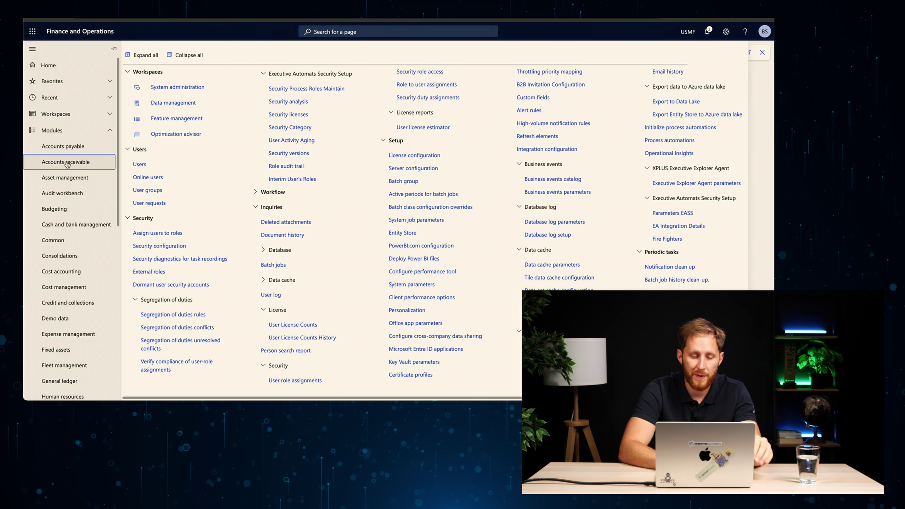
{"action": "left_click", "coordinate": [67, 164]}
{"action": "left_click", "coordinate": [146, 202]}
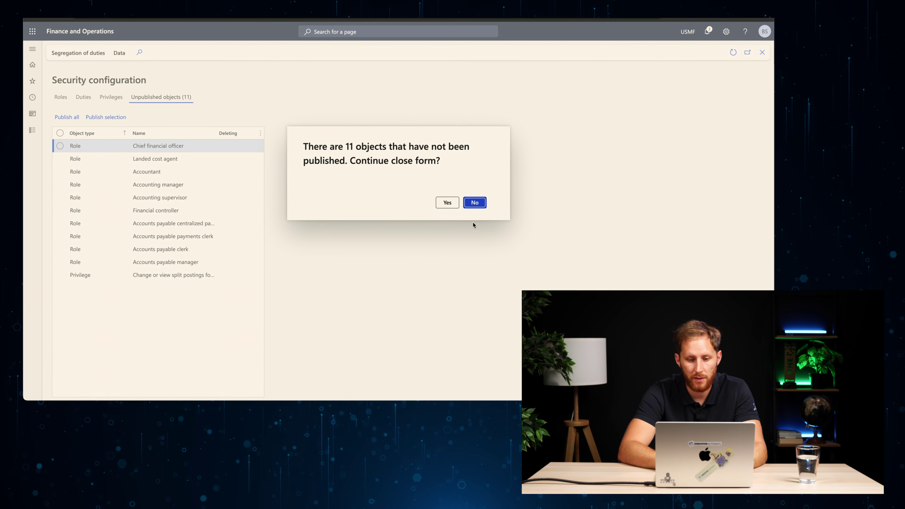
{"action": "left_click", "coordinate": [448, 203]}
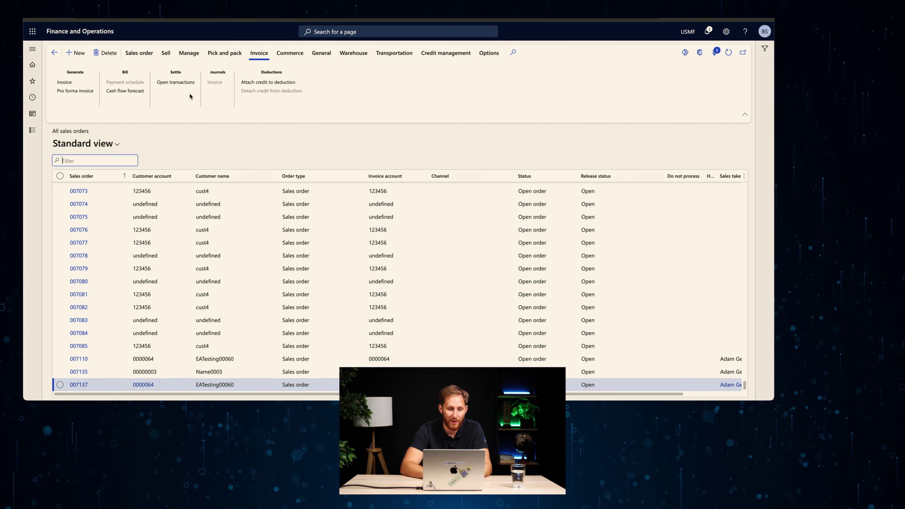
- Open the form information for the Open transactions command on the sales orders page and examine its control and form details
{"action": "right_click", "coordinate": [179, 86]}
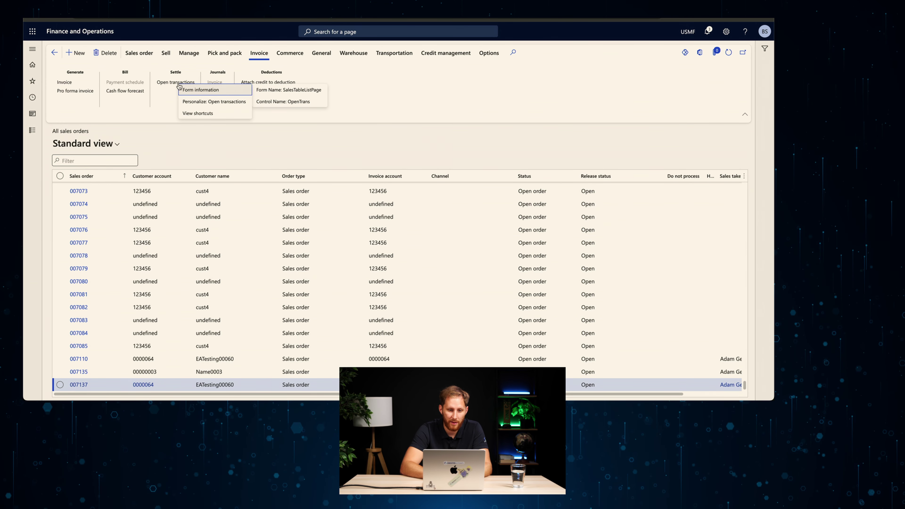
{"action": "left_click", "coordinate": [323, 92]}
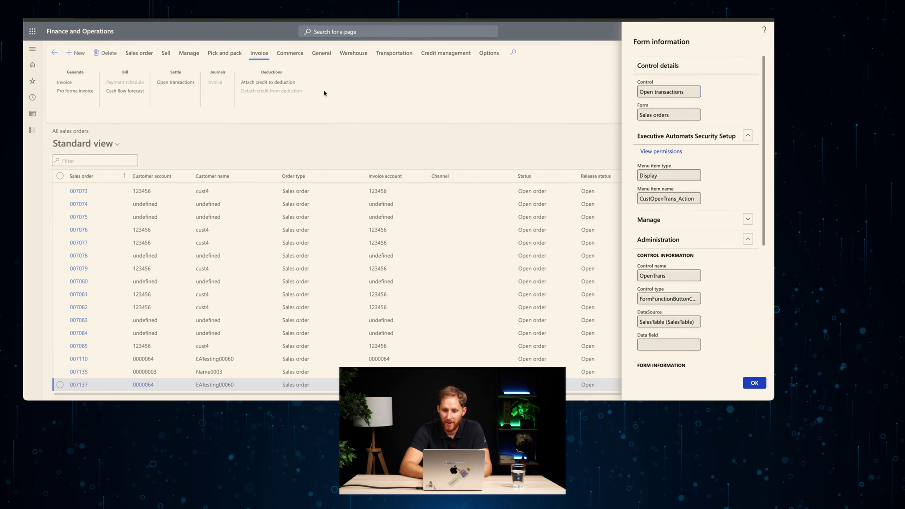
{"action": "scroll", "coordinate": [642, 150], "scroll_direction": "down", "scroll_amount": 5}
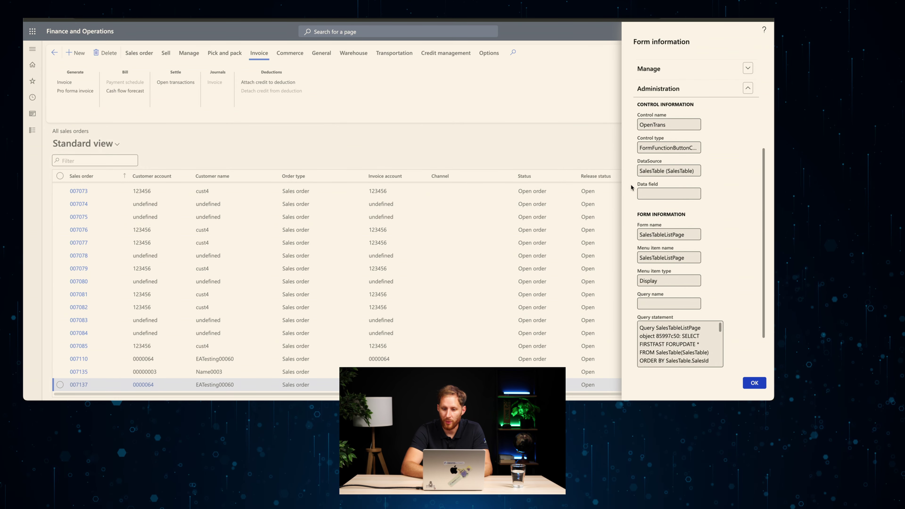
{"action": "left_click_drag", "start_coordinate": [674, 250], "coordinate": [681, 199]}
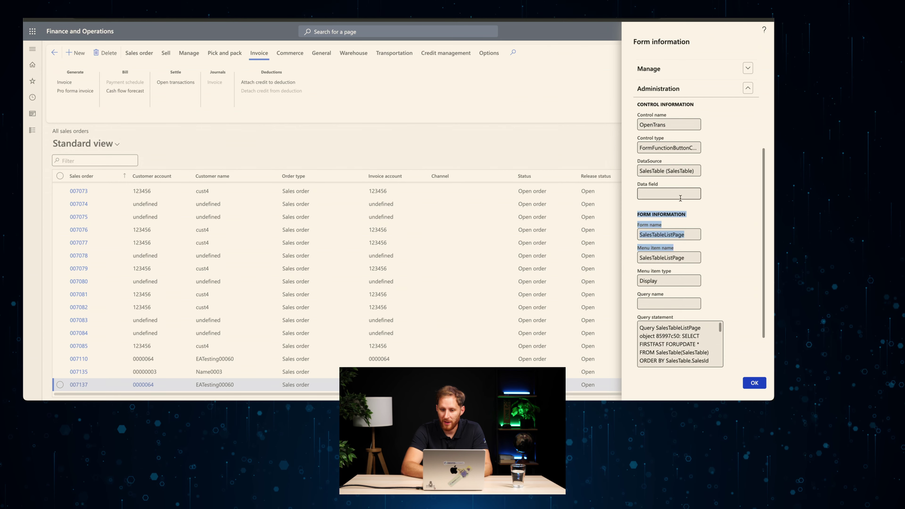
{"action": "left_click", "coordinate": [686, 125]}
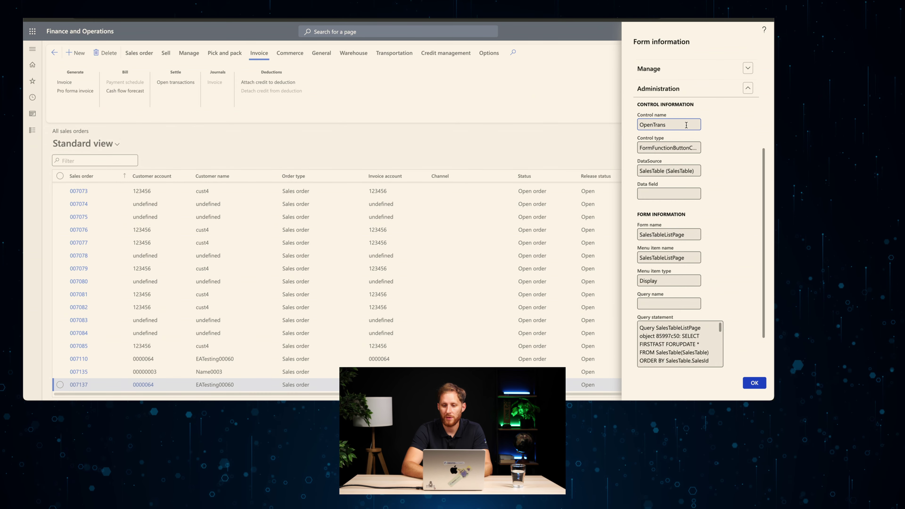
- Highlight the Open transactions command's menu item name, compare it with the form's administration details, and close the form information
{"action": "scroll", "coordinate": [710, 188], "scroll_direction": "up", "scroll_amount": 3}
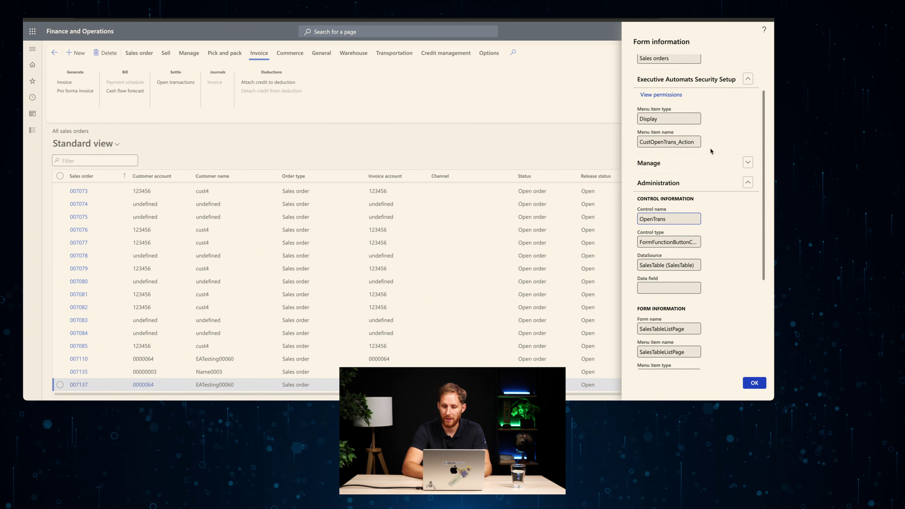
{"action": "left_click_drag", "start_coordinate": [696, 143], "coordinate": [633, 142]}
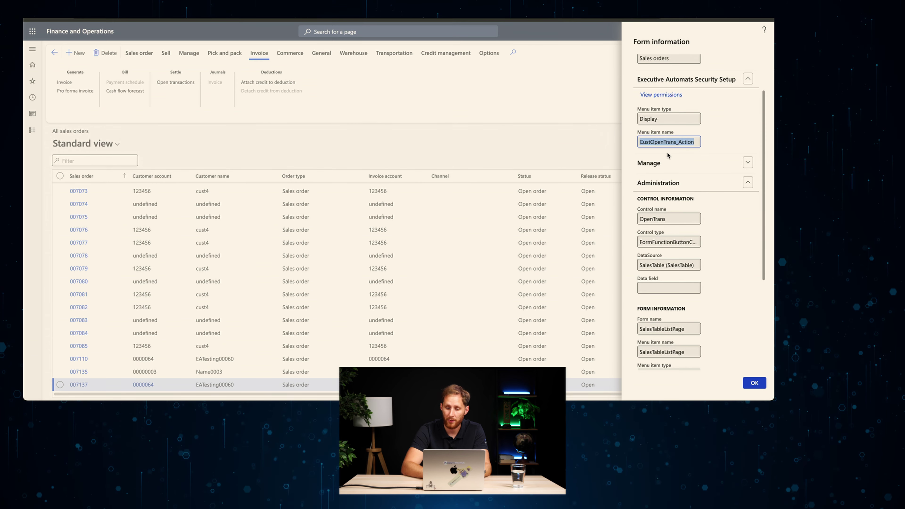
{"action": "scroll", "coordinate": [697, 171], "scroll_direction": "down", "scroll_amount": 3}
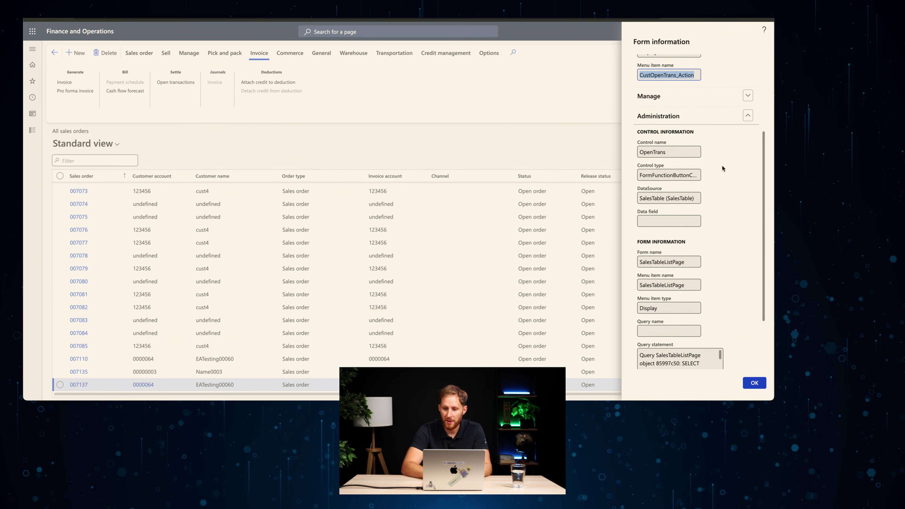
{"action": "scroll", "coordinate": [722, 167], "scroll_direction": "up", "scroll_amount": 2}
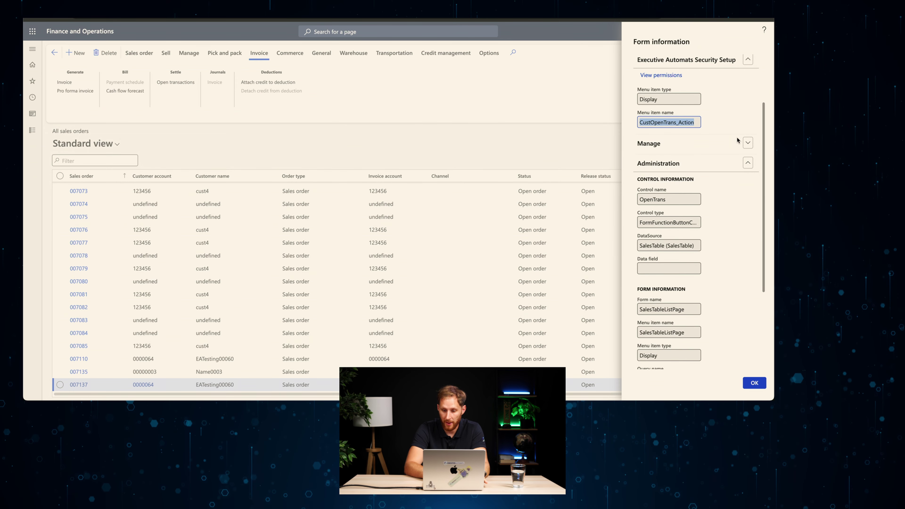
{"action": "left_click", "coordinate": [755, 384]}
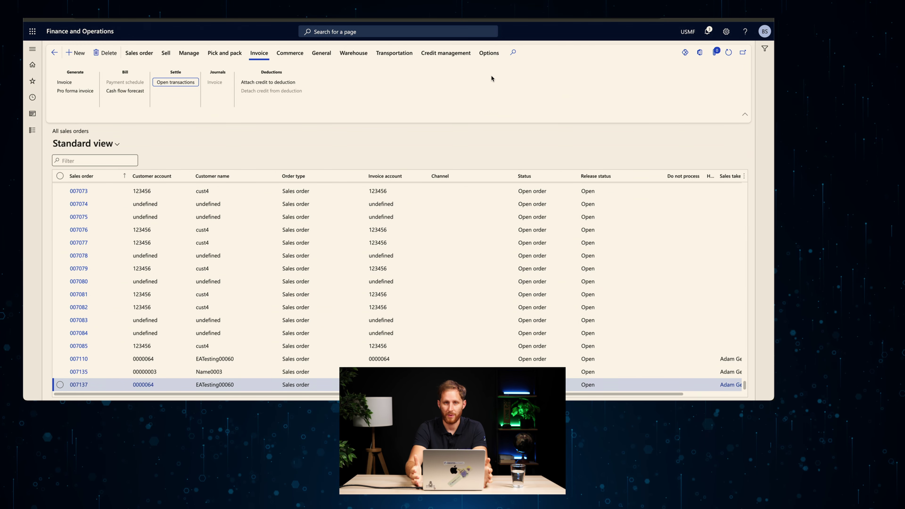
- Run Security diagnostics on the sales orders page and select the View sales order details privilege among the objects granting access
{"action": "left_click", "coordinate": [489, 53]}
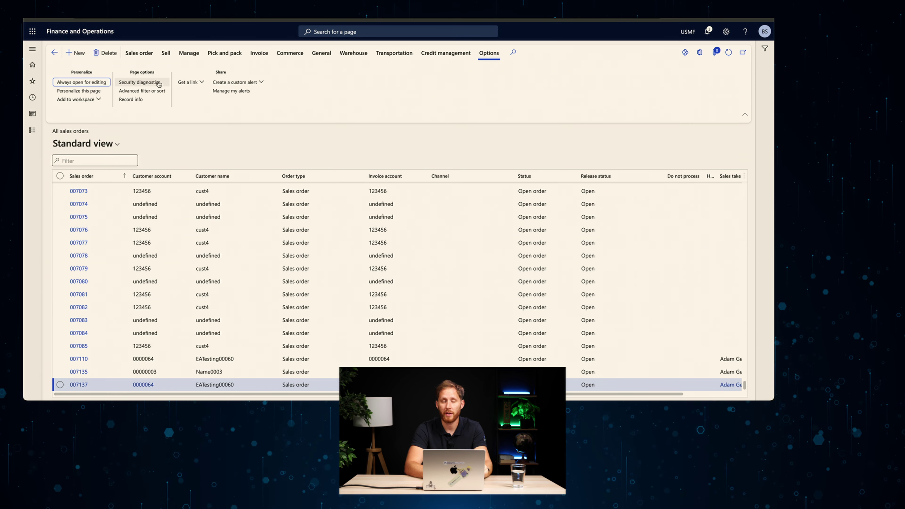
{"action": "left_click", "coordinate": [159, 83]}
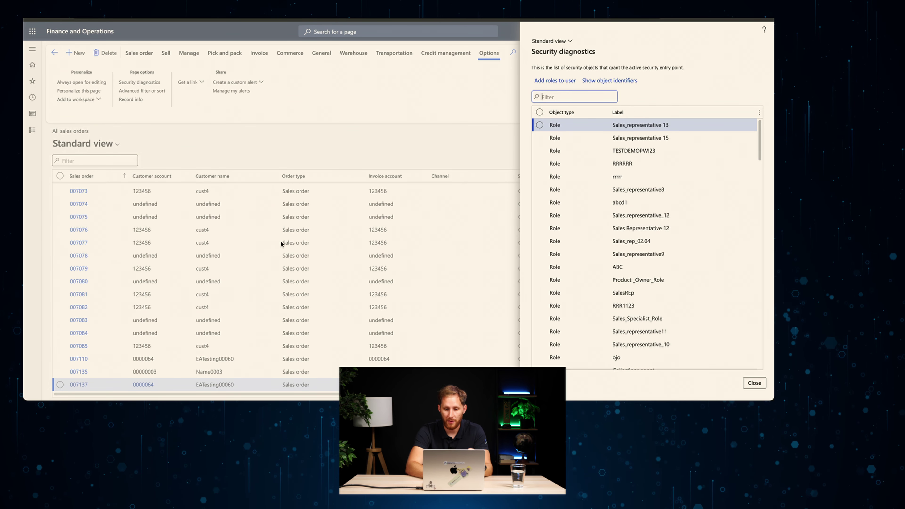
{"action": "scroll", "coordinate": [607, 264], "scroll_direction": "down", "scroll_amount": 15}
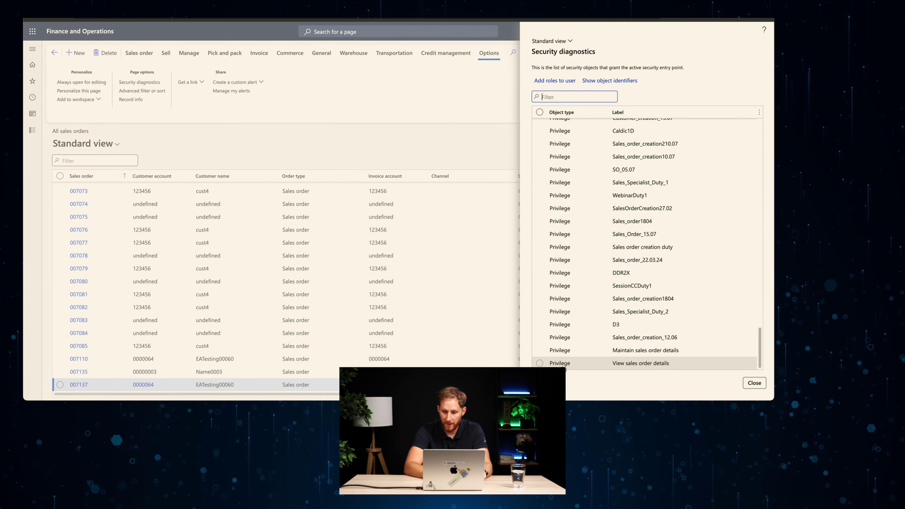
{"action": "left_click", "coordinate": [544, 364]}
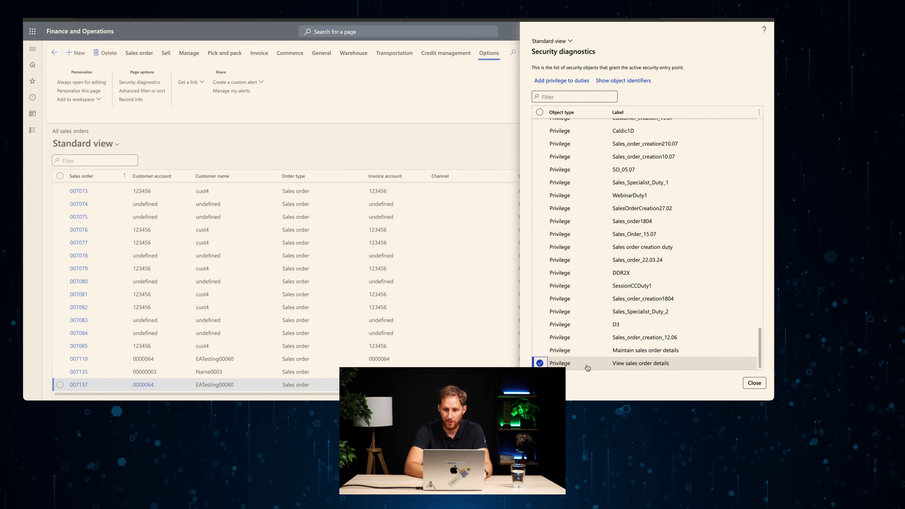